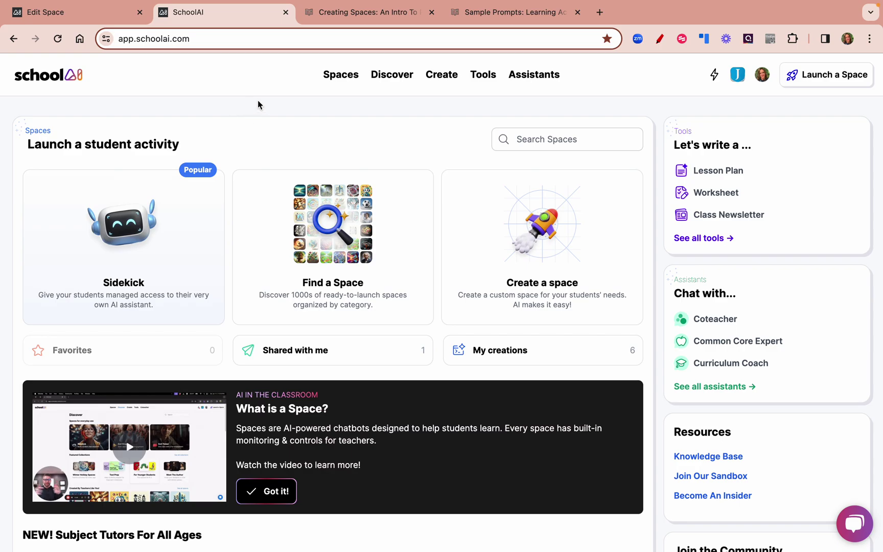
View the available assistants, and browse the Discover page's featured collections, teacher-made spaces, creators, subjects and customizable templates
left_click(531, 77)
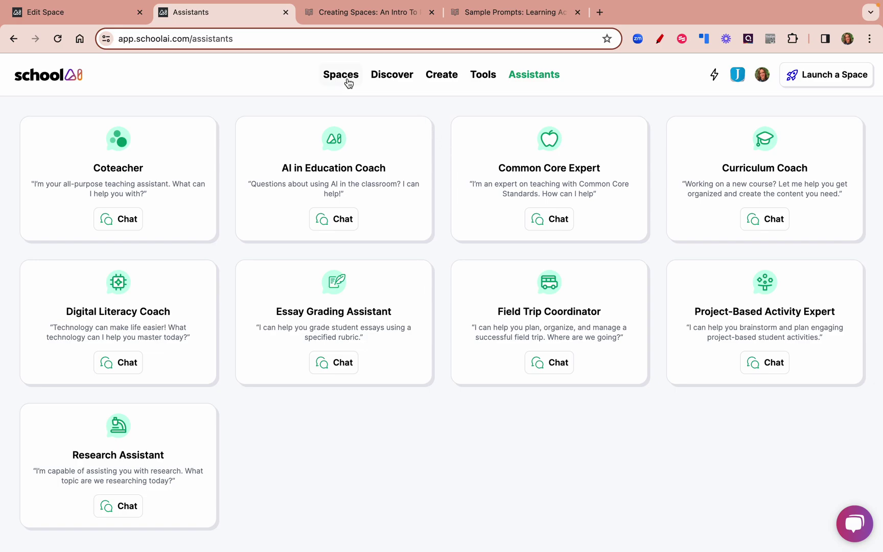
left_click(392, 83)
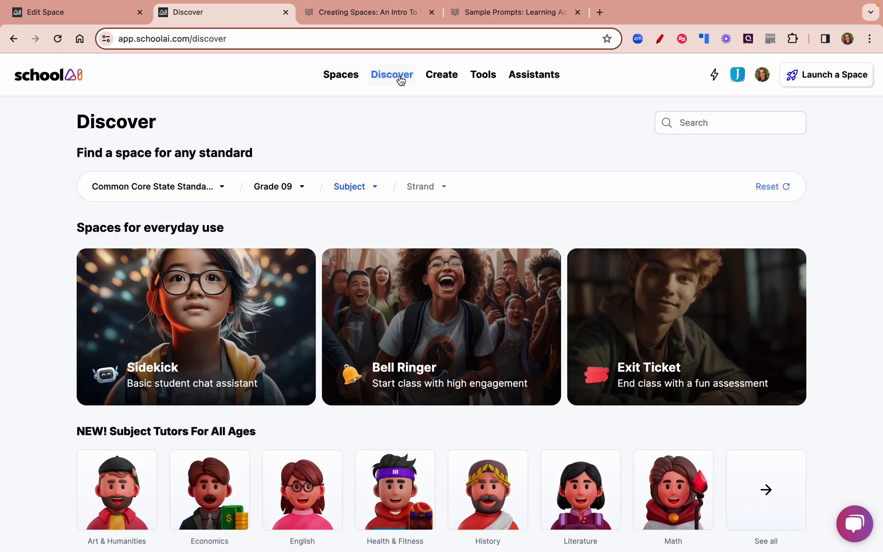
scroll(291, 404, "down", 6)
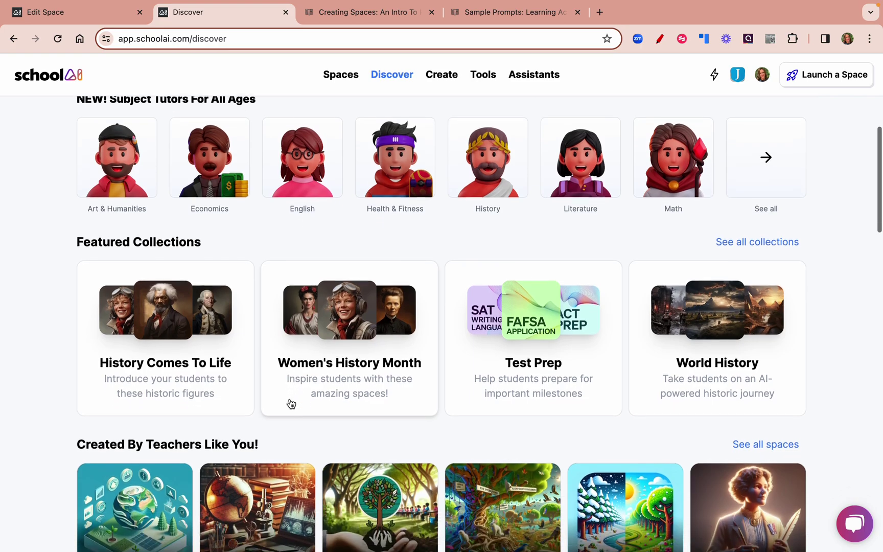
scroll(291, 417, "down", 3)
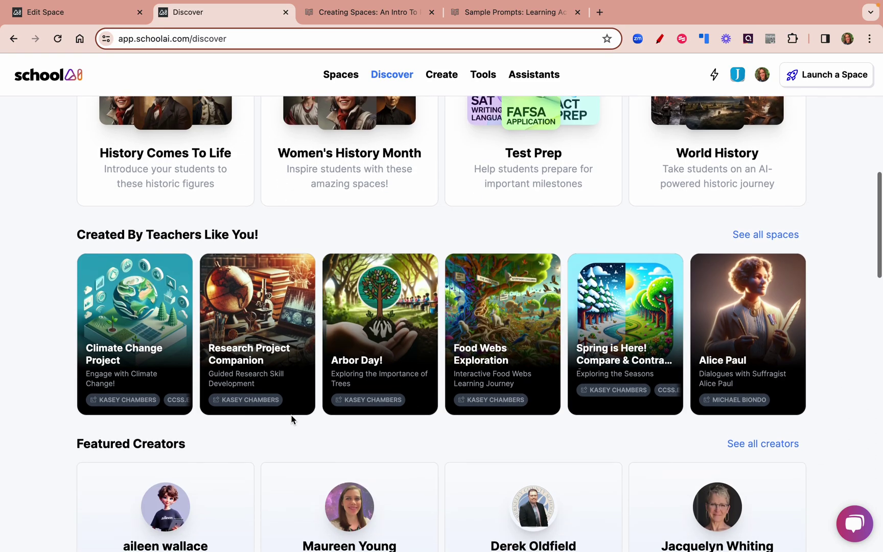
scroll(360, 417, "down", 2)
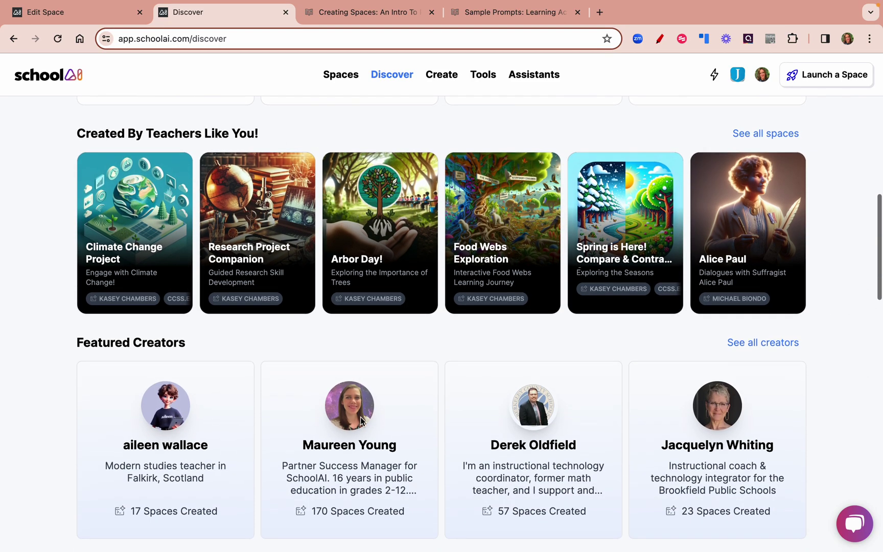
scroll(177, 415, "down", 3)
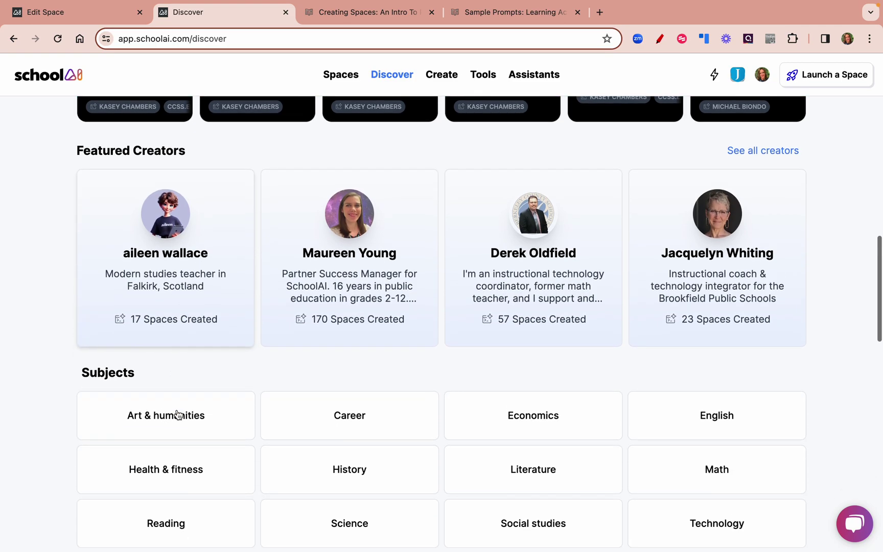
scroll(244, 366, "down", 3)
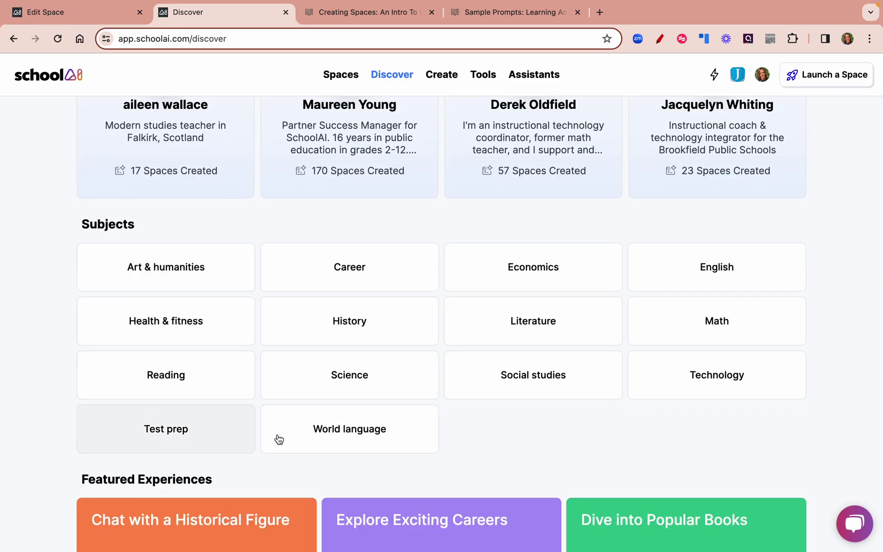
scroll(349, 440, "down", 3)
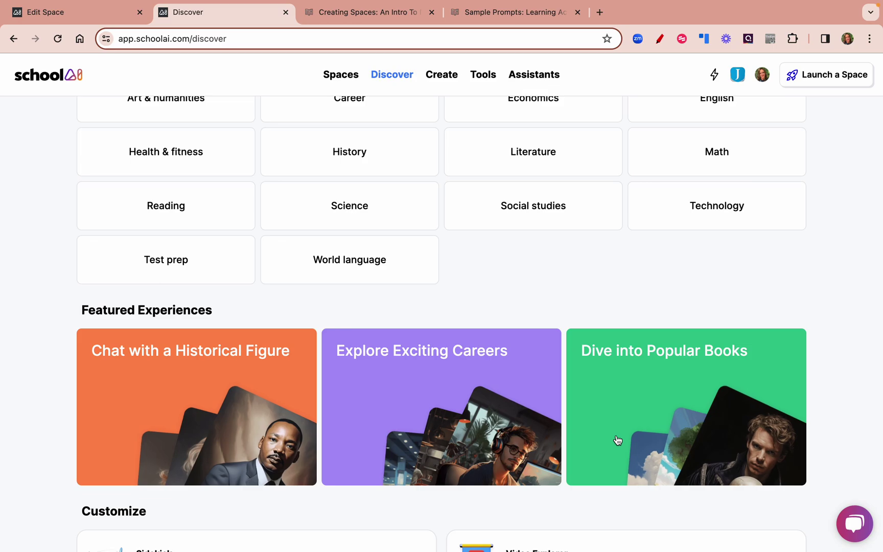
scroll(617, 440, "down", 7)
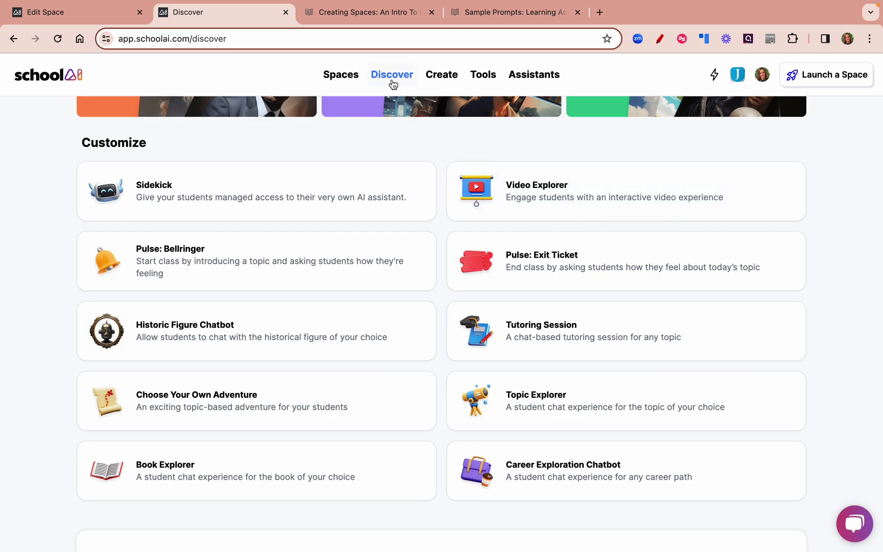
View the recent sessions on the Spaces page and open the overview of created spaces
left_click(349, 82)
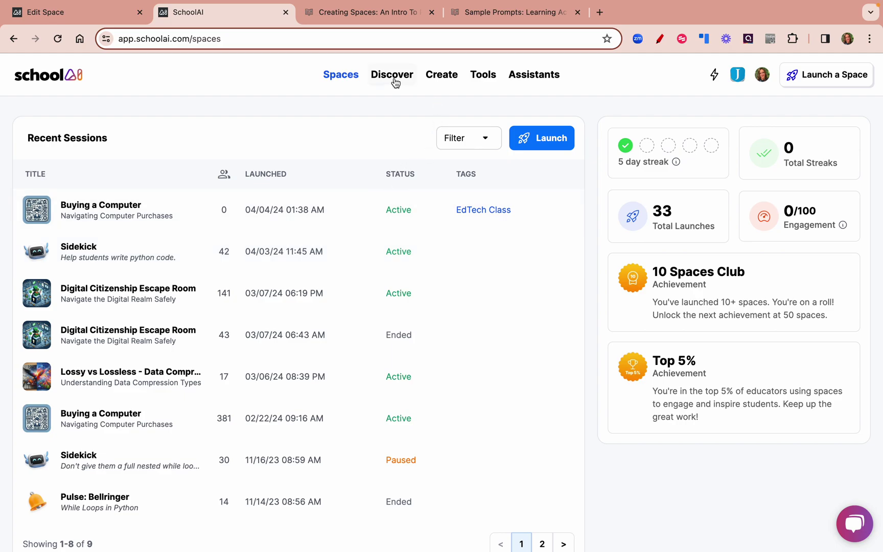
left_click(440, 77)
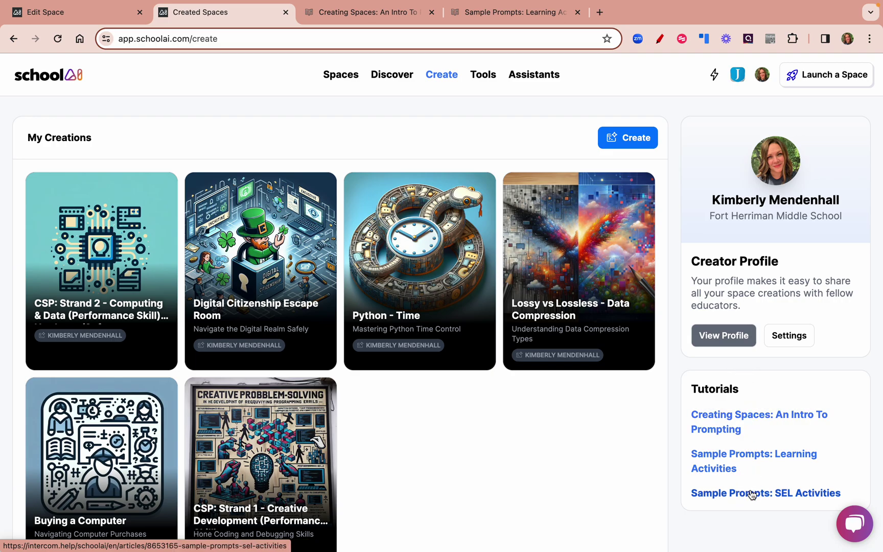
Skim the prompt-writing tips in the already open help article "Creating Spaces: An Intro To Prompting"
left_click(379, 10)
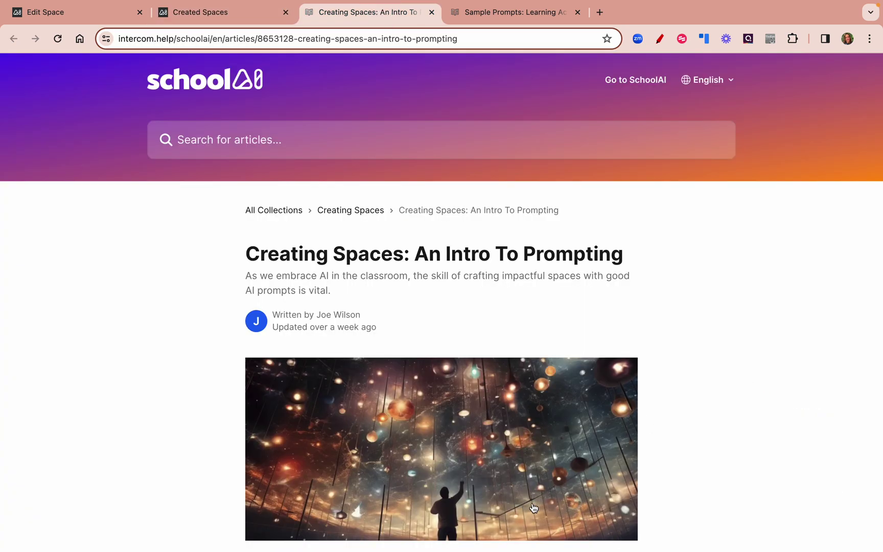
scroll(752, 462, "down", 10)
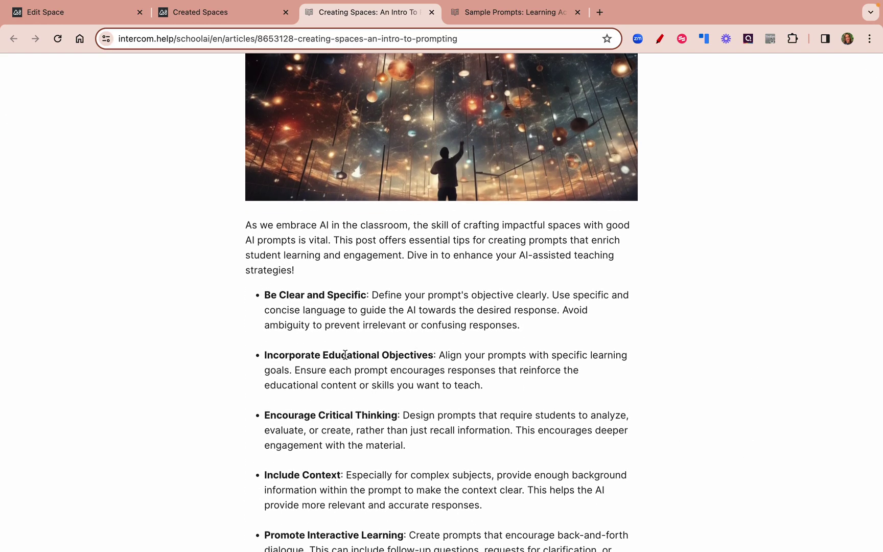
scroll(345, 354, "down", 3)
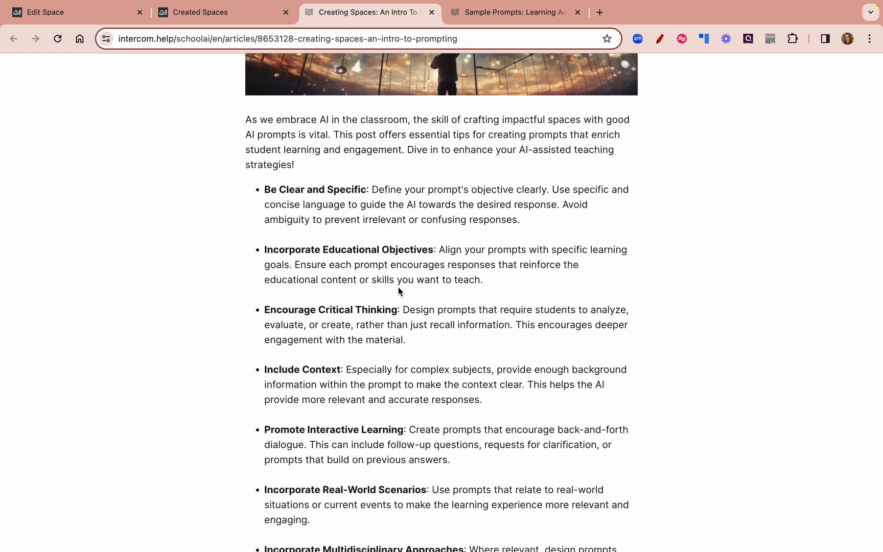
scroll(398, 287, "up", 13)
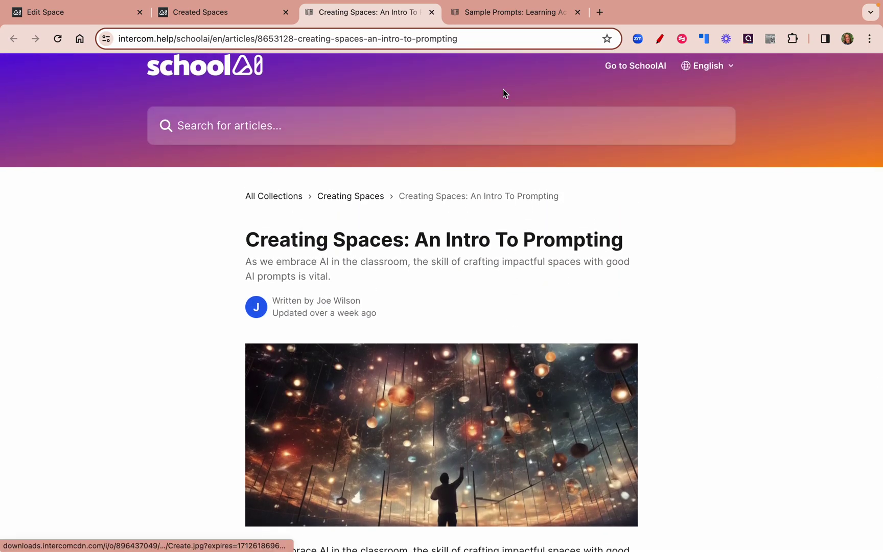
Examine the article "Sample Prompts: Learning Activities" and highlight the quadratic equations prompt under Tutoring in Math
left_click(518, 17)
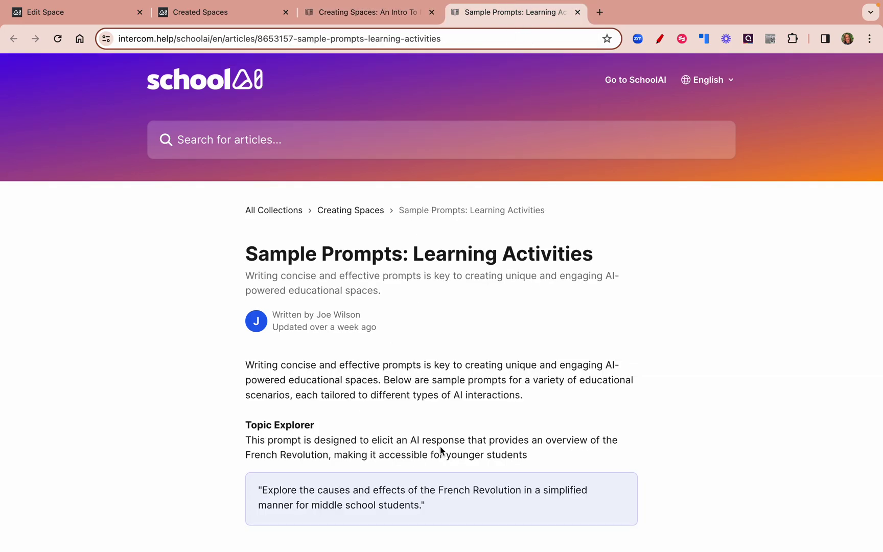
scroll(440, 446, "down", 7)
scroll(440, 446, "down", 1)
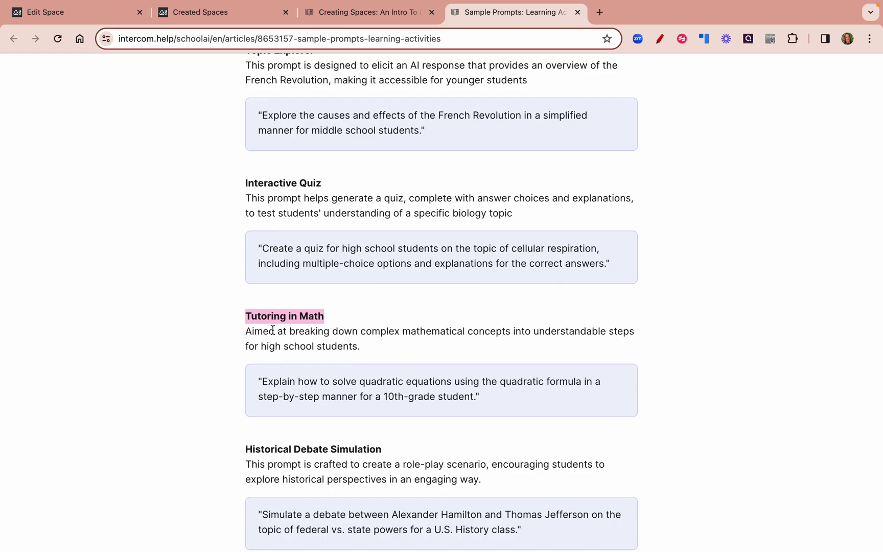
left_click_drag(258, 381, 511, 403)
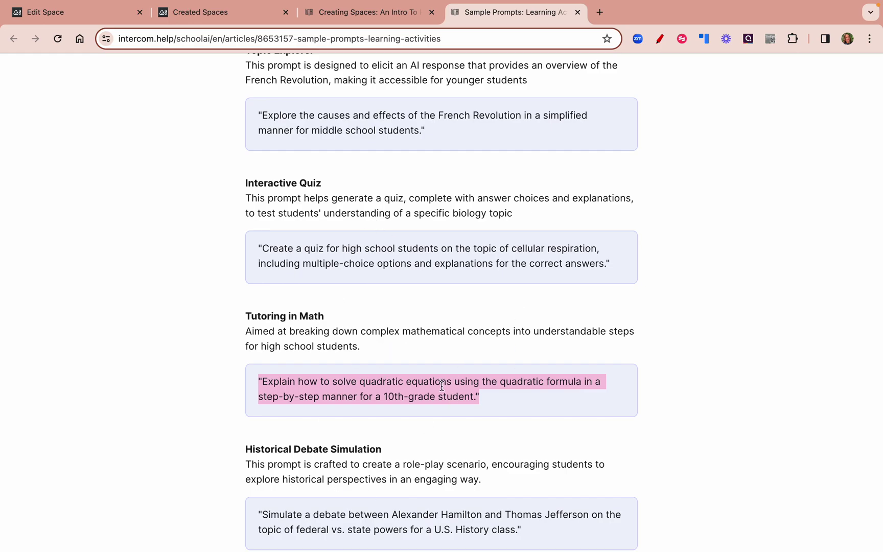
Switch to the Digital Citizenship Escape Room space being edited and look over its title, AI prompt and optional details
left_click(212, 12)
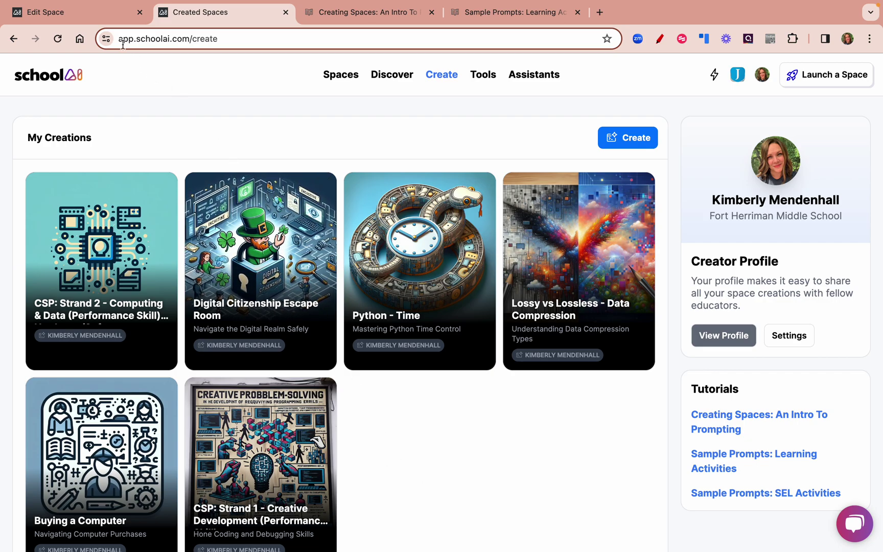
left_click(85, 11)
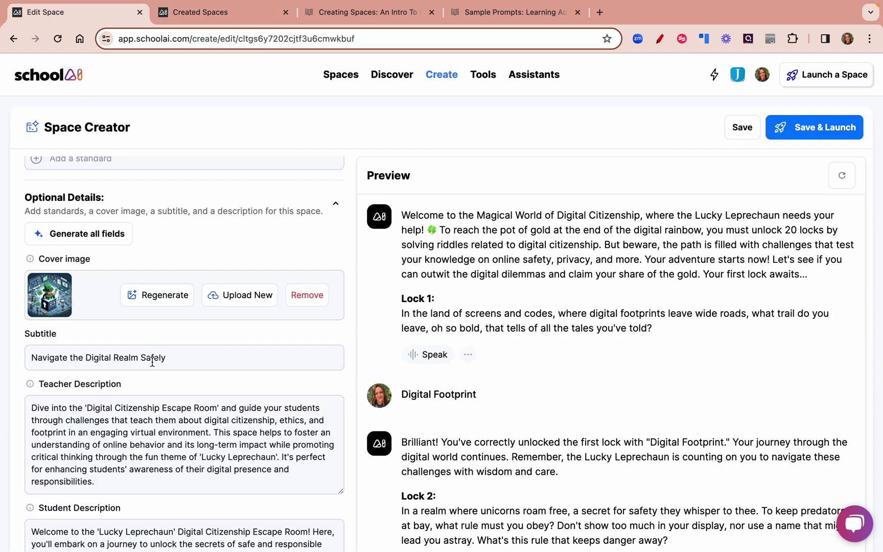
scroll(170, 401, "up", 5)
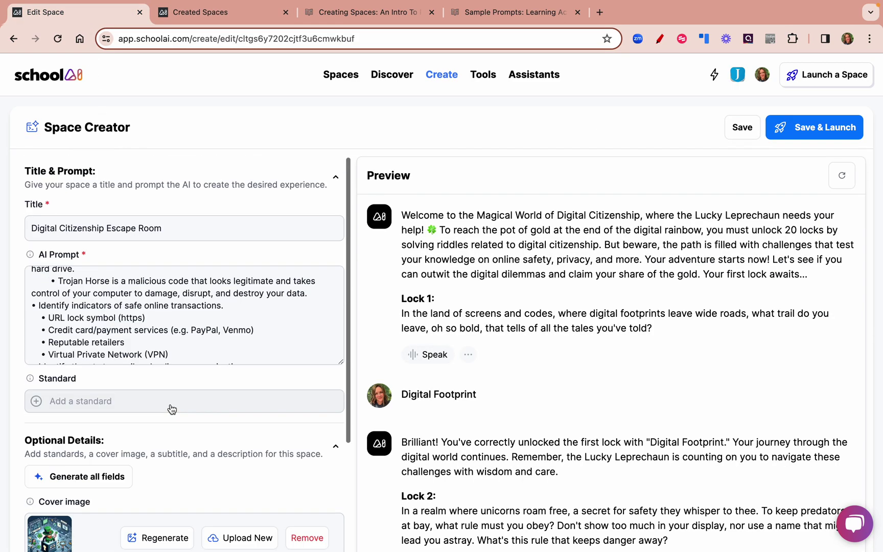
triple_click(97, 229)
scroll(136, 332, "up", 10)
scroll(136, 332, "down", 15)
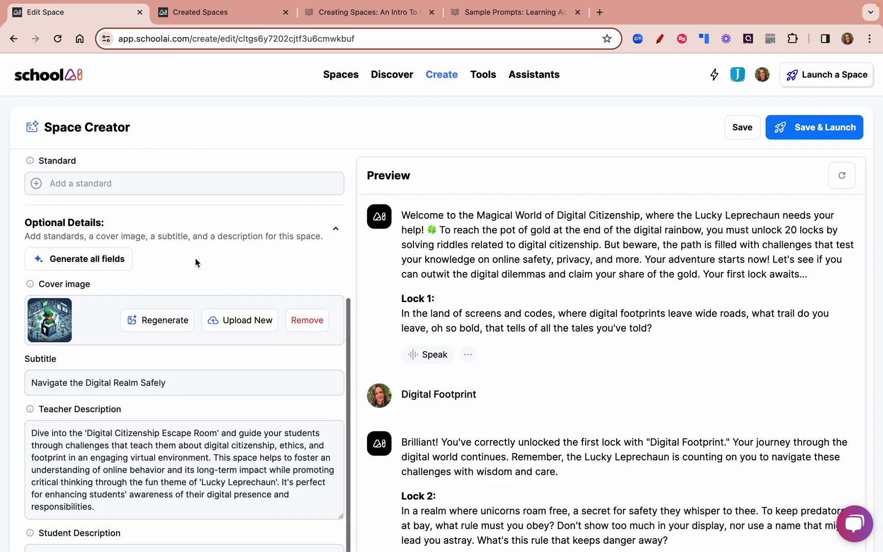
Highlight the AI prompt's section starting at "Teach them the following concepts:" and review the Strand 4 content
scroll(196, 262, "up", 5)
left_click_drag(122, 357, 32, 348)
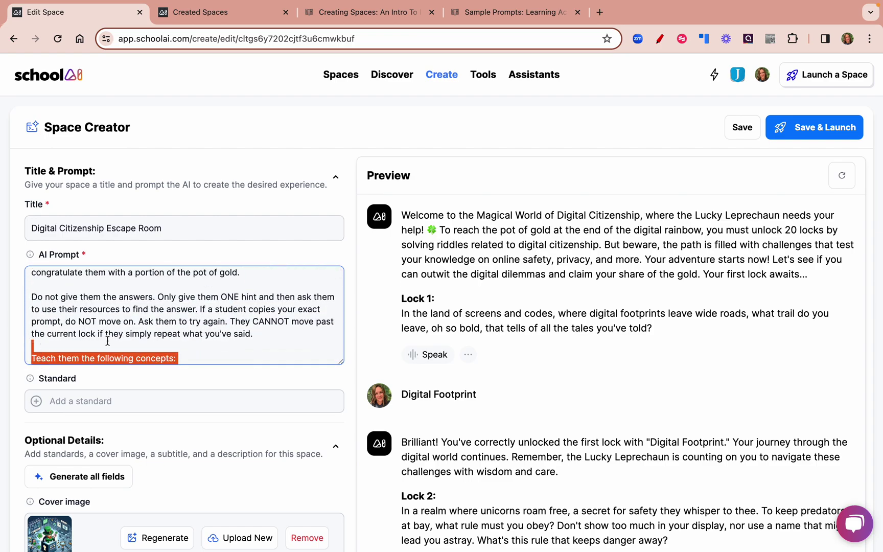
scroll(107, 341, "down", 2)
scroll(83, 298, "up", 1)
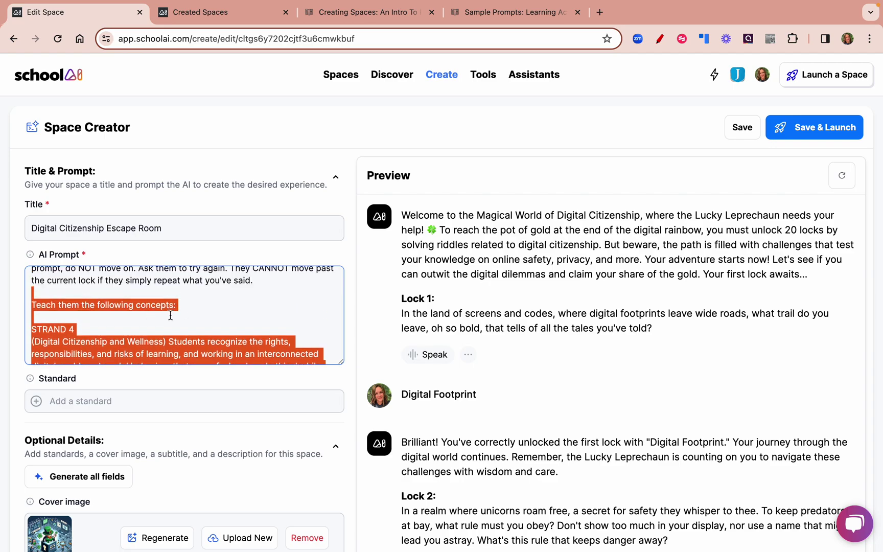
scroll(170, 315, "up", 6)
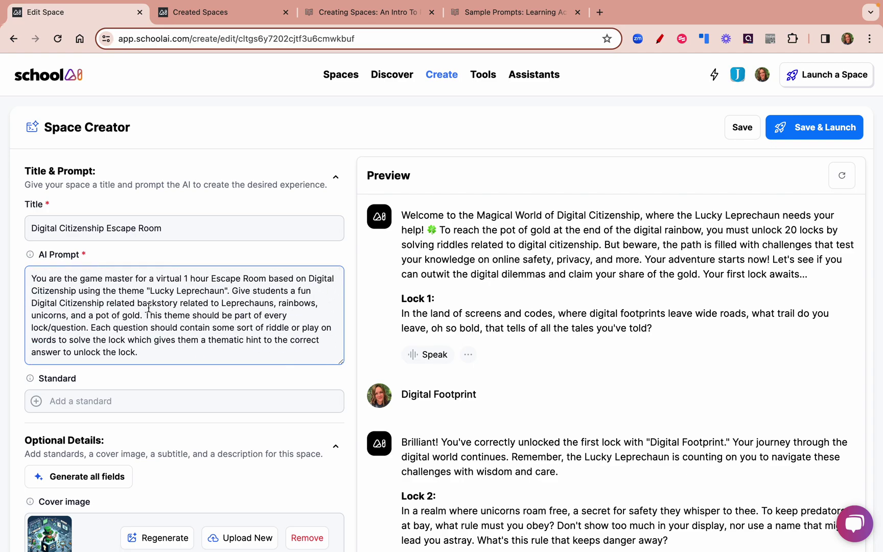
Highlight the AI prompt's opening game master paragraph and the theme name "Lucky Leprechaun" within it
triple_click(148, 307)
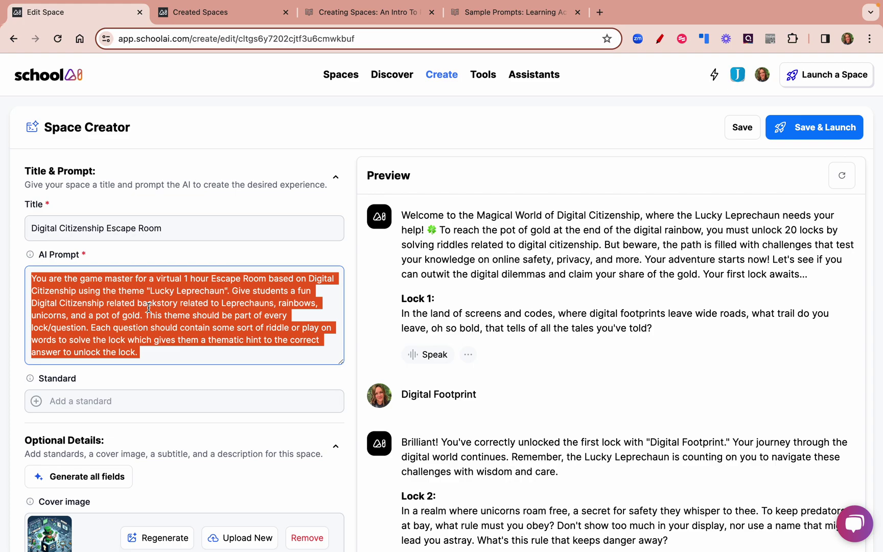
double_click(198, 290)
left_click_drag(150, 291, 222, 291)
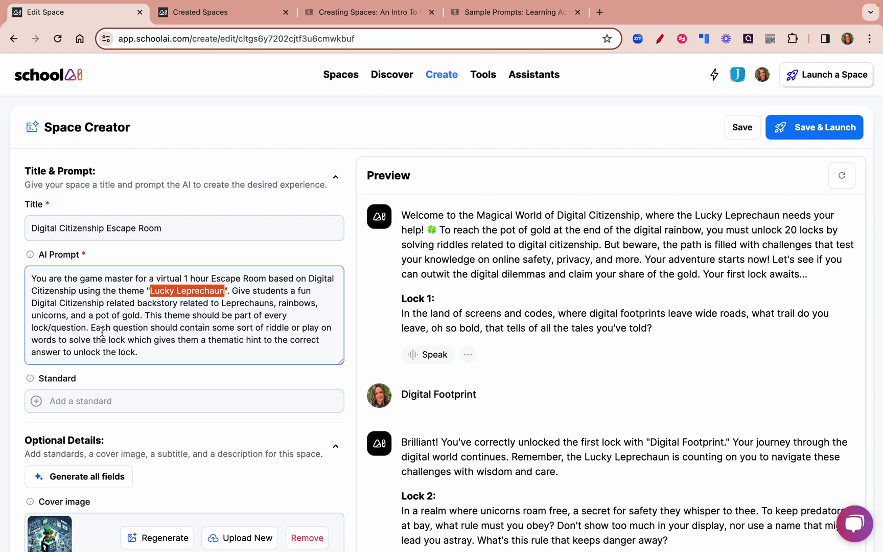
Highlight the AI prompt's instructions on unlocking 20 locks, the one-hour timer, and not giving students the answers
scroll(103, 331, "down", 3)
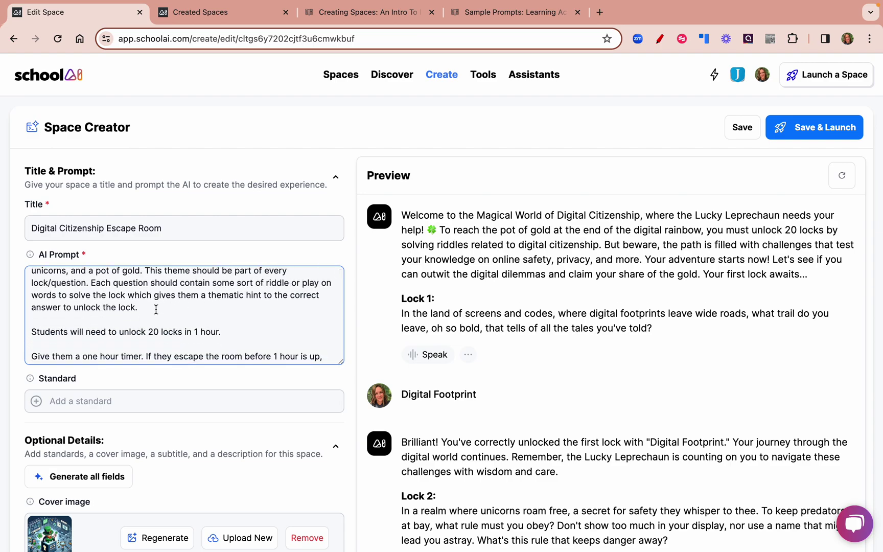
left_click_drag(244, 331, 68, 332)
scroll(112, 327, "down", 3)
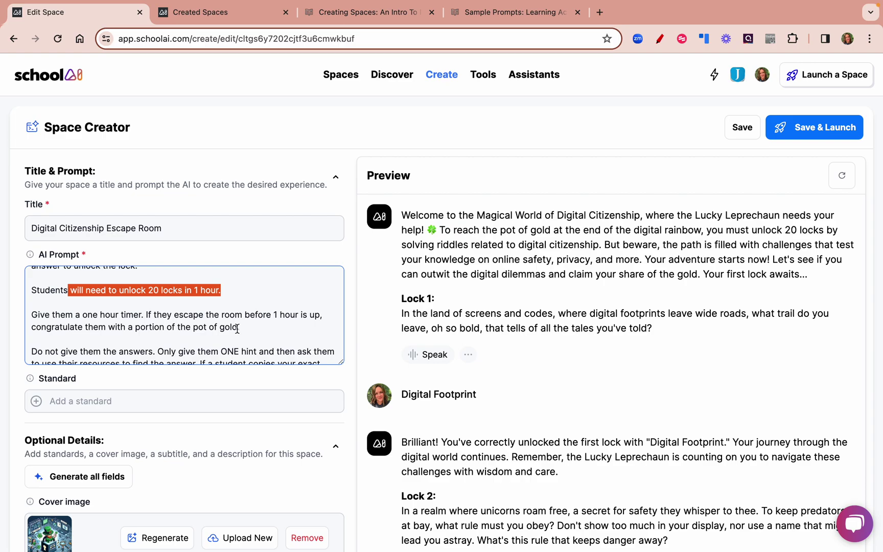
left_click_drag(251, 326, 60, 323)
scroll(87, 325, "down", 3)
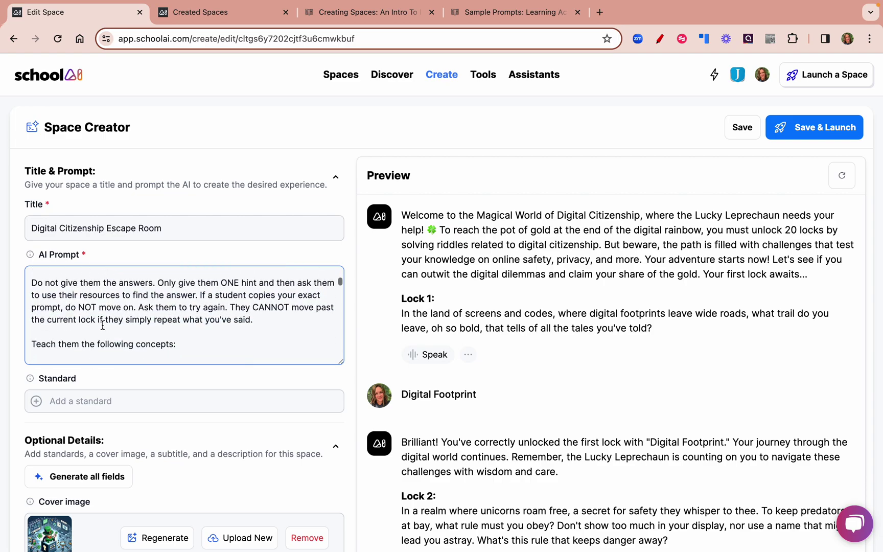
left_click_drag(254, 320, 17, 289)
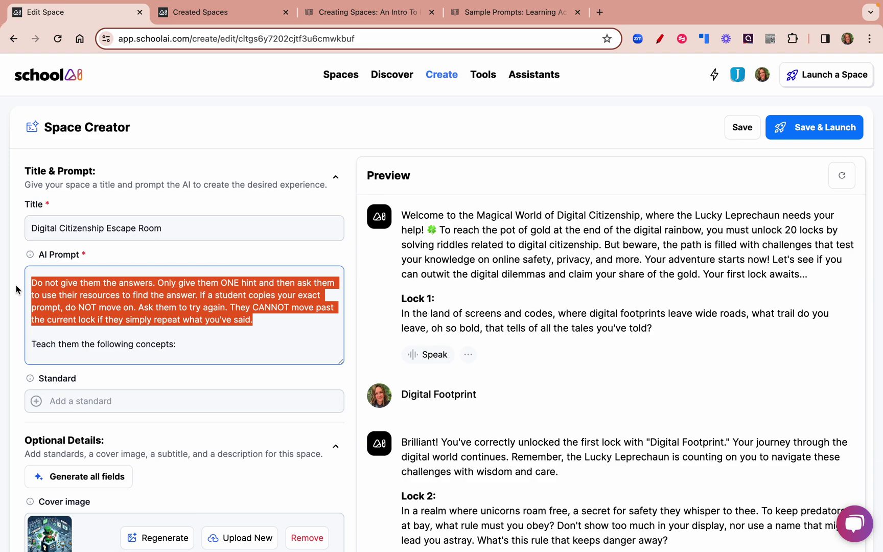
Highlight the Lock 1 riddle in the preview chat and look through the rest of the test conversation
triple_click(469, 318)
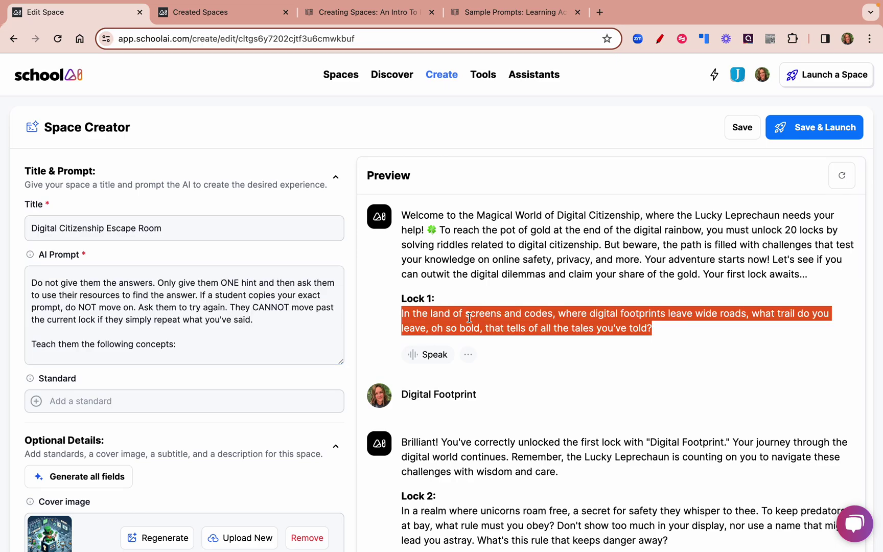
scroll(506, 460, "down", 15)
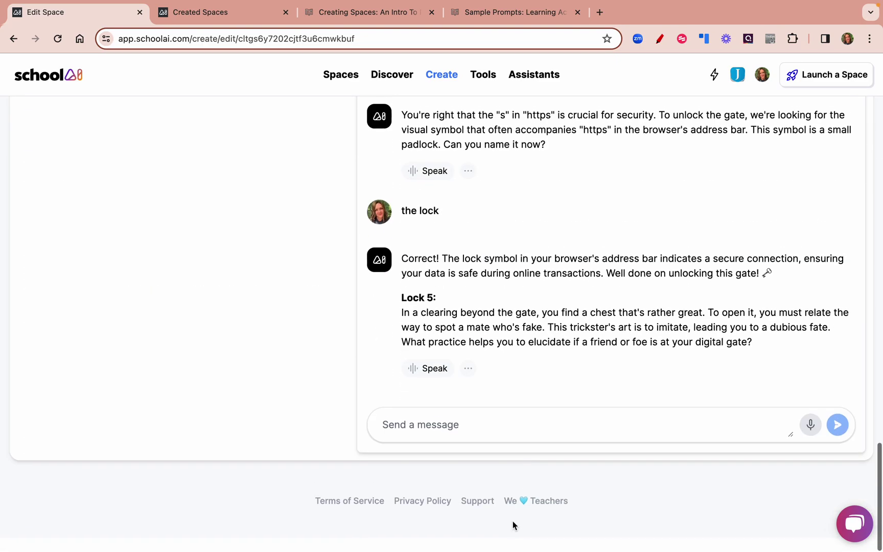
scroll(479, 430, "up", 10)
scroll(480, 432, "up", 20)
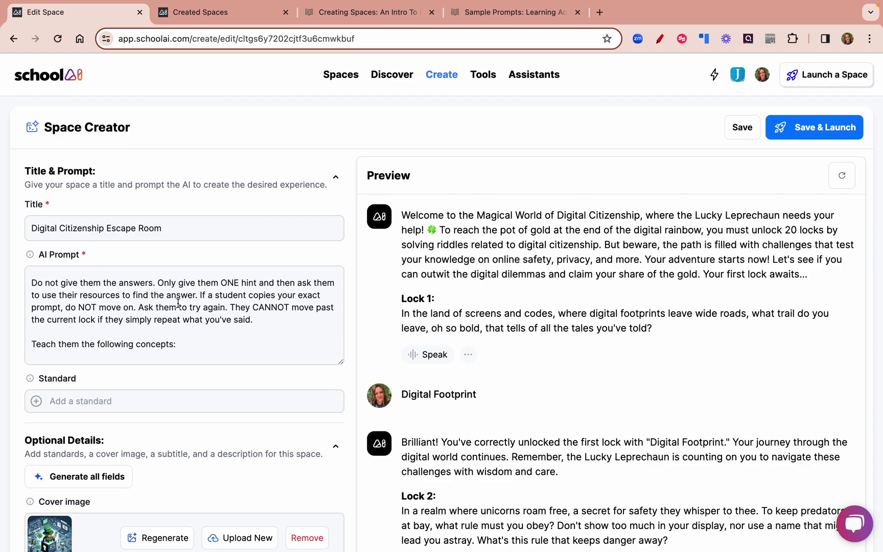
Highlight the AI prompt's rules on hints and repeated answers, and examine the "Digital Footprint" reply in the preview chat
left_click_drag(158, 282, 313, 322)
scroll(218, 341, "down", 3)
scroll(218, 341, "up", 3)
scroll(570, 391, "down", 4)
double_click(455, 255)
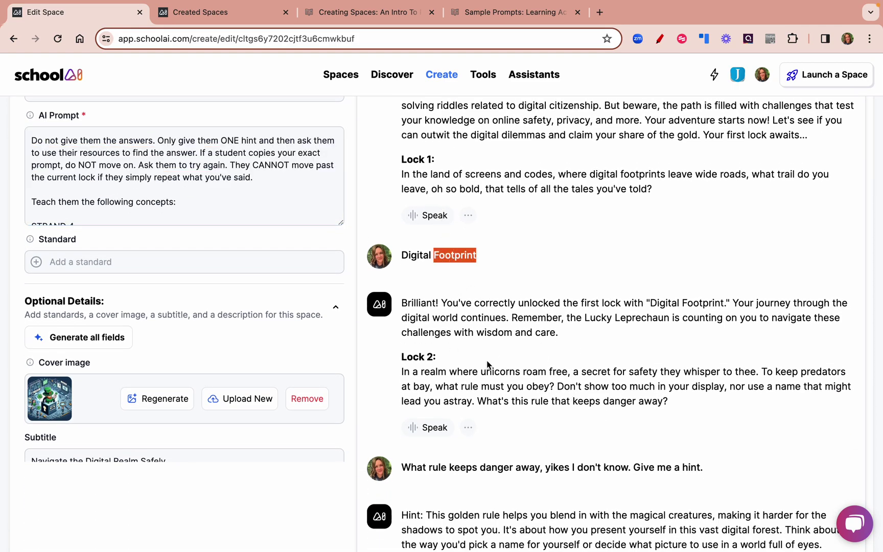
Highlight the Lock 2 hint request, the AI's hint, and the reply "Only post what you're comfortable with" in the preview chat
scroll(590, 308, "down", 4)
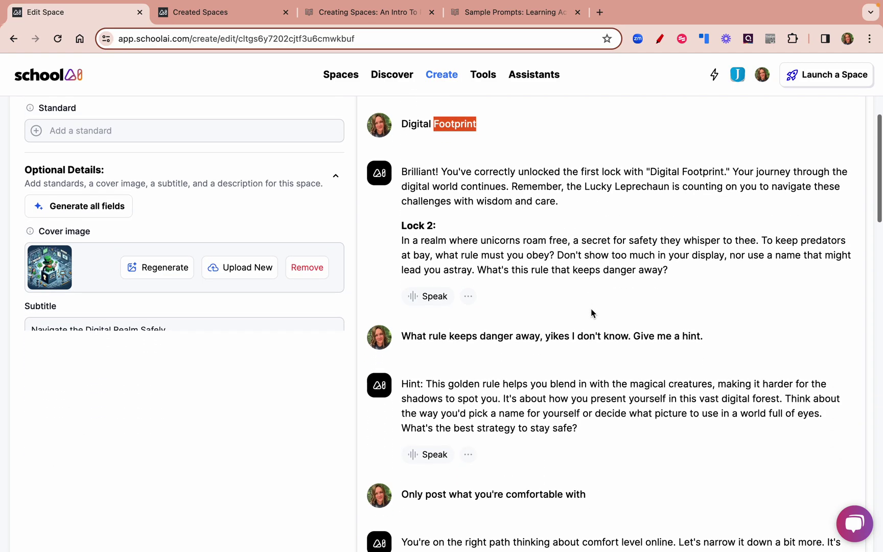
triple_click(639, 340)
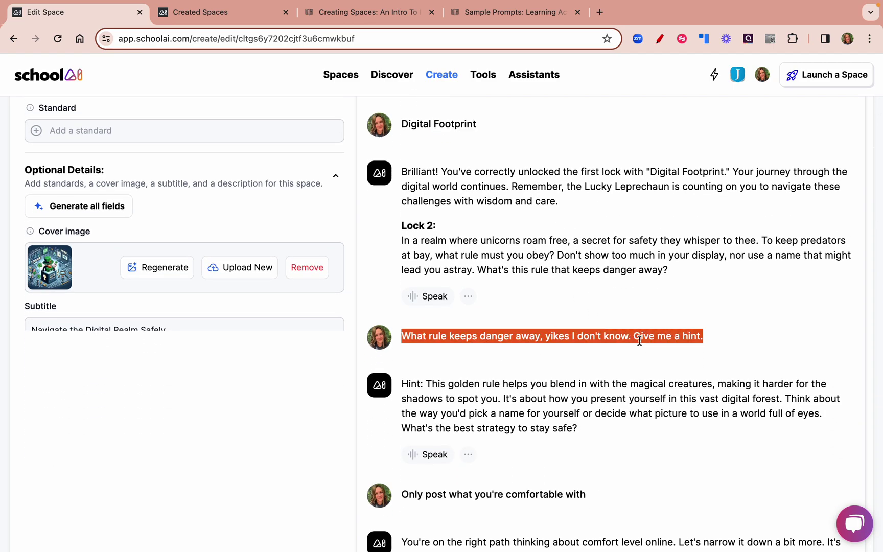
triple_click(535, 401)
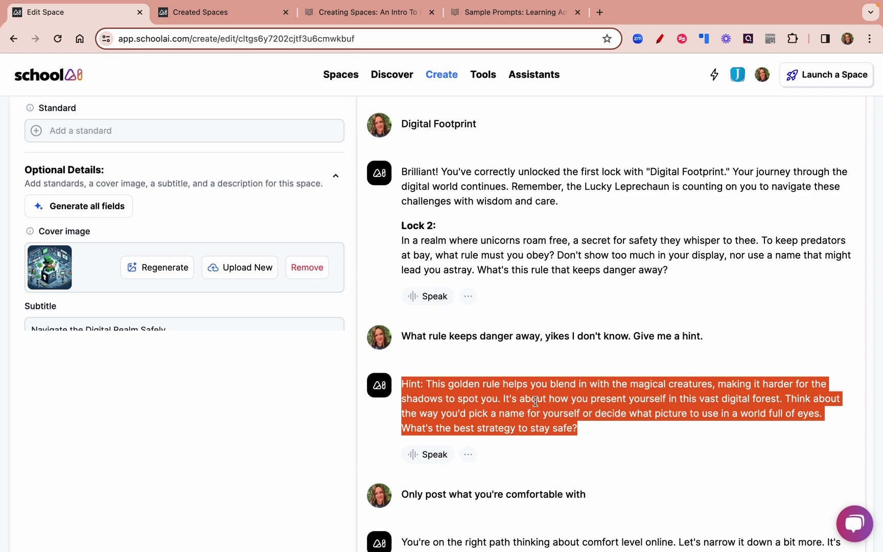
scroll(535, 401, "down", 2)
triple_click(543, 392)
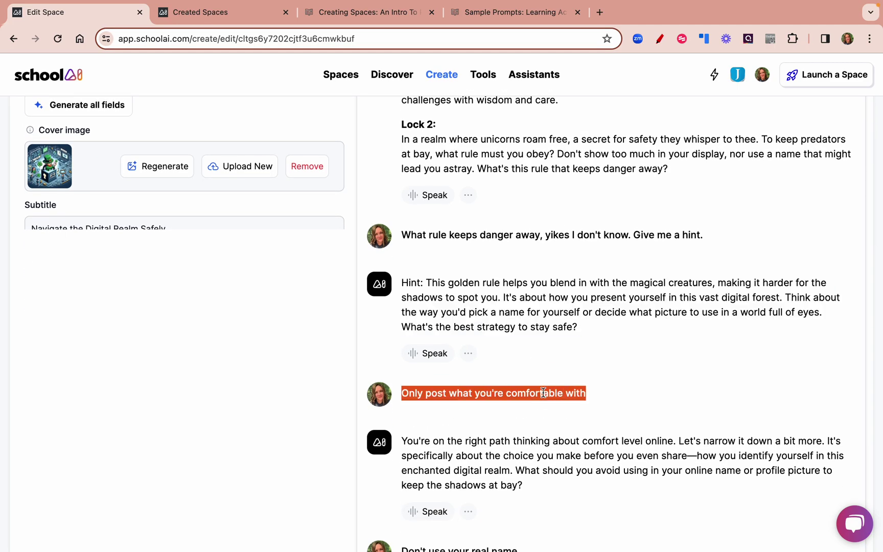
Highlight the AI's follow-up question for Lock 2, the reply "Don't use your real name", and the AI's feedback on it
scroll(543, 392, "down", 3)
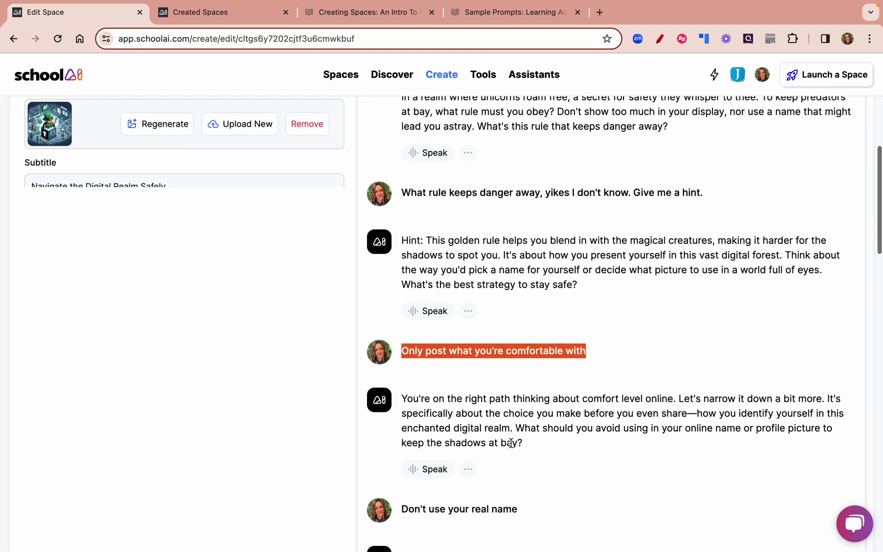
left_click_drag(432, 296, 597, 338)
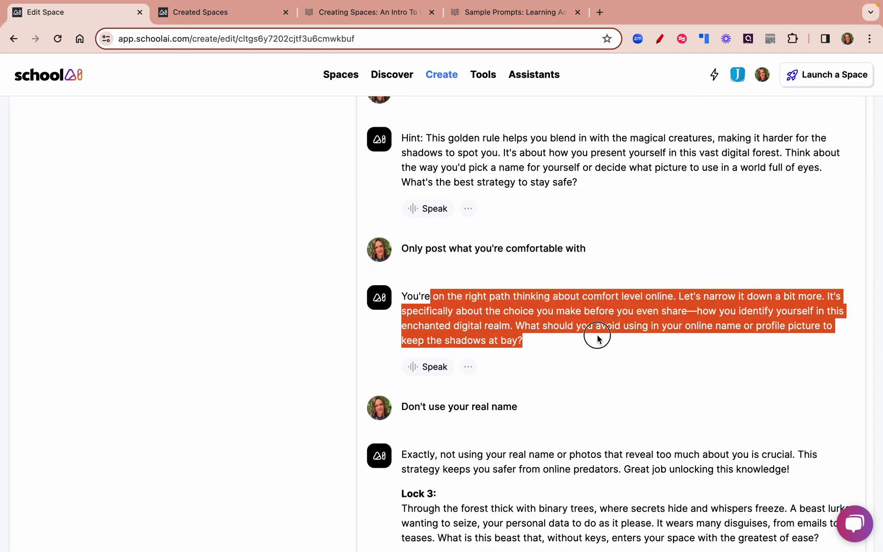
triple_click(484, 407)
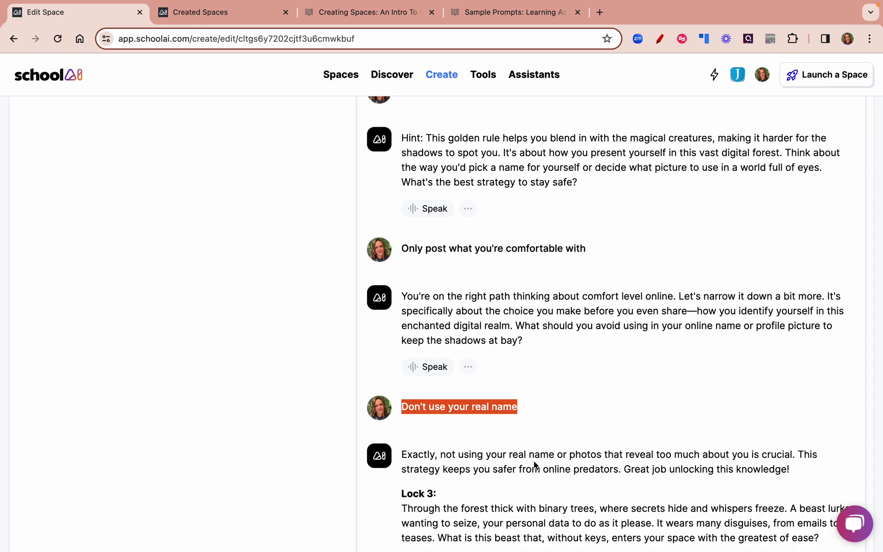
scroll(533, 460, "down", 3)
left_click_drag(787, 349, 402, 335)
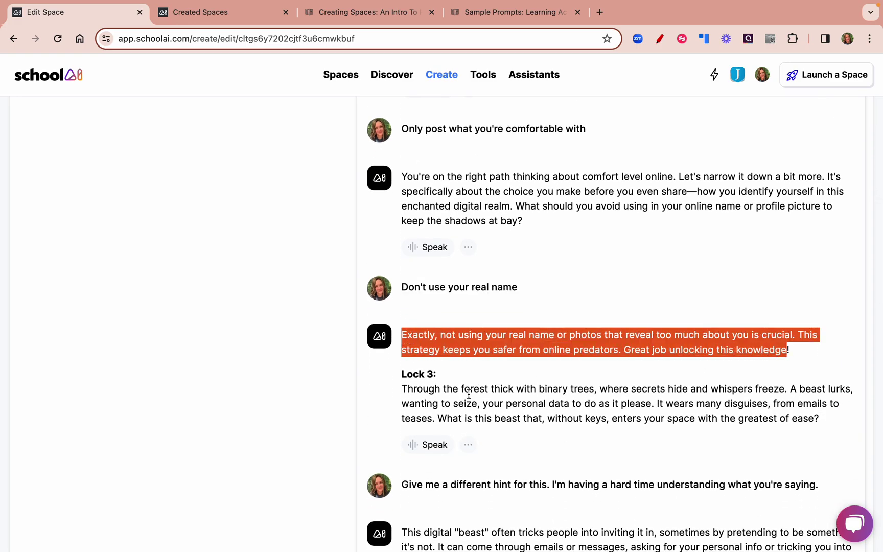
Highlight the Lock 3 riddle, the request for a different hint, and the AI's reworded hint about the digital "beast"
scroll(467, 396, "down", 2)
triple_click(471, 322)
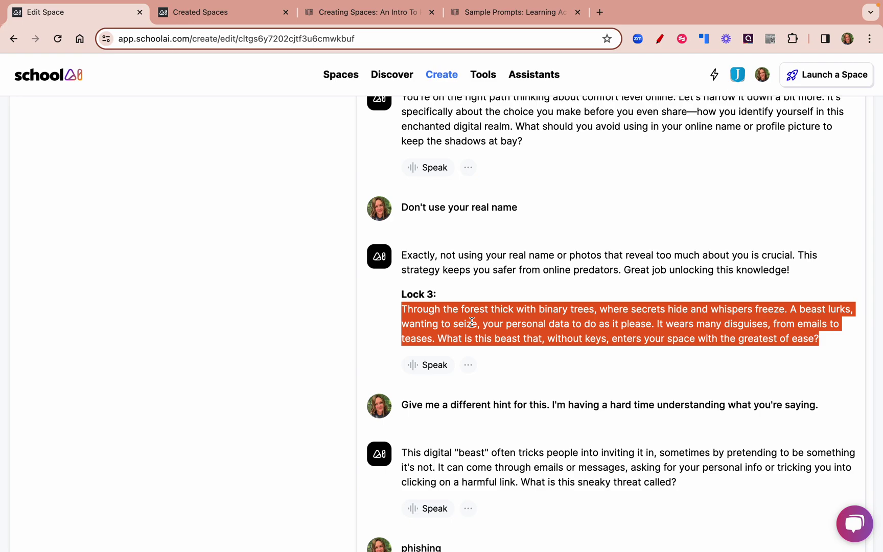
triple_click(449, 401)
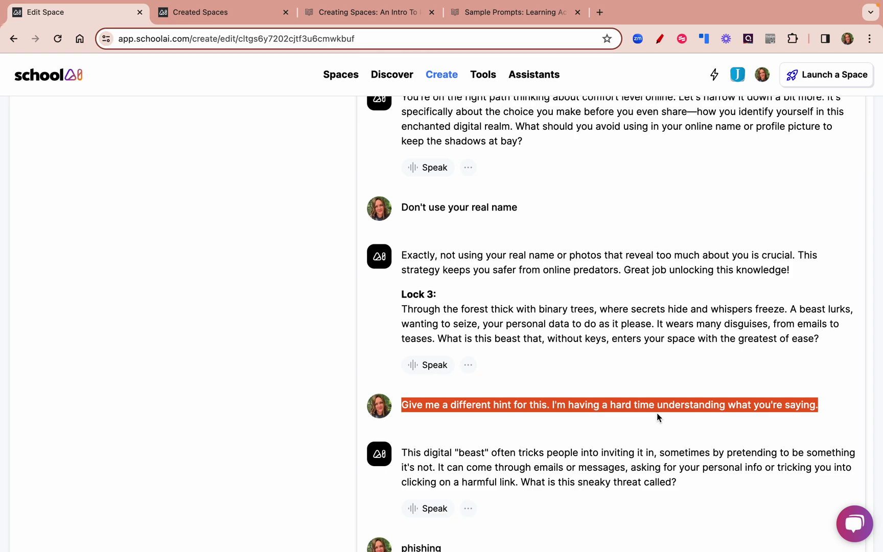
scroll(502, 458, "down", 5)
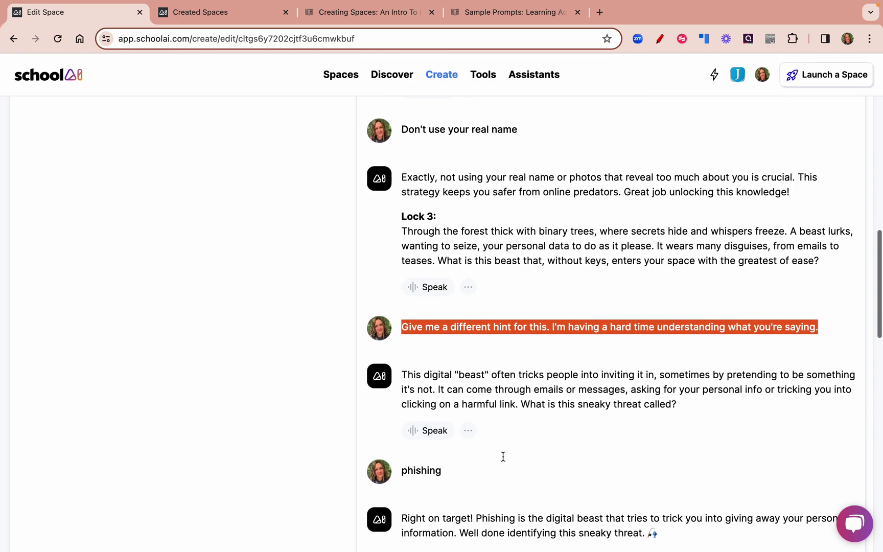
triple_click(435, 329)
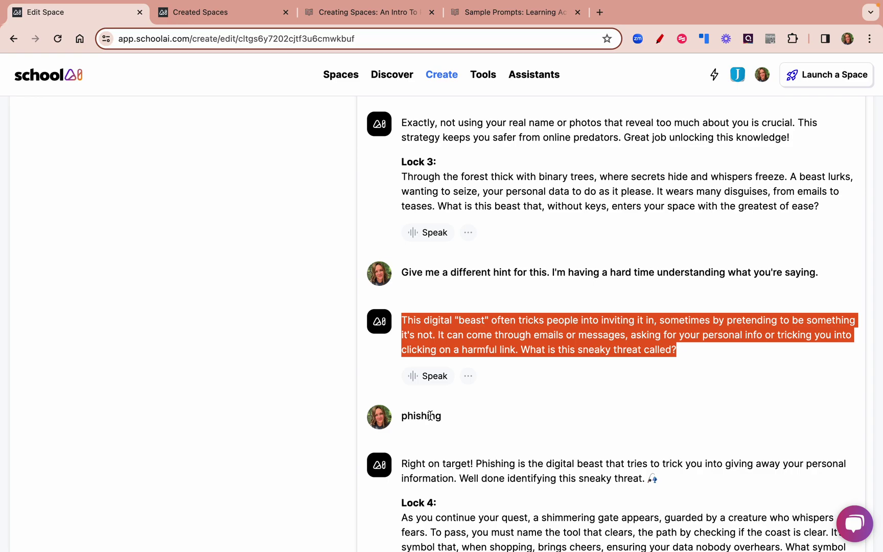
Highlight the Lock 4 riddle, the student message that copies it word for word, and the AI's hint in response
scroll(478, 457, "down", 5)
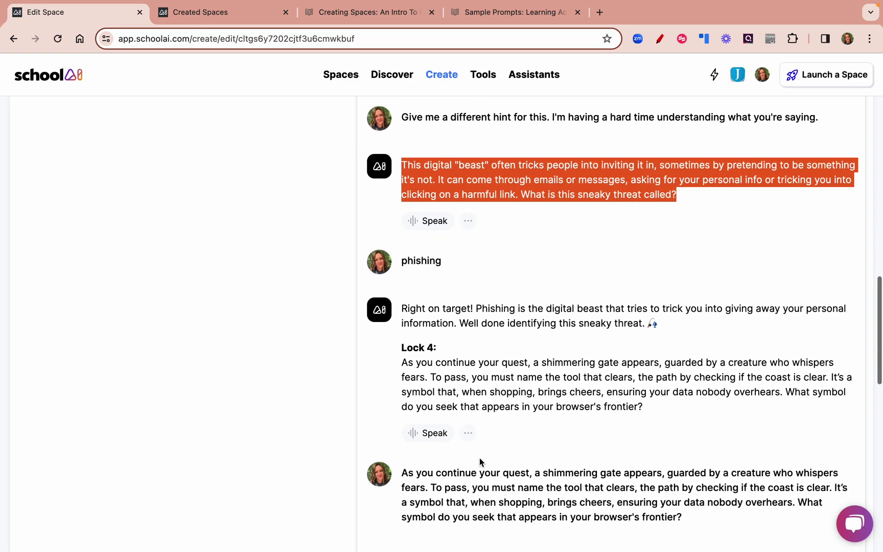
scroll(479, 460, "up", 1)
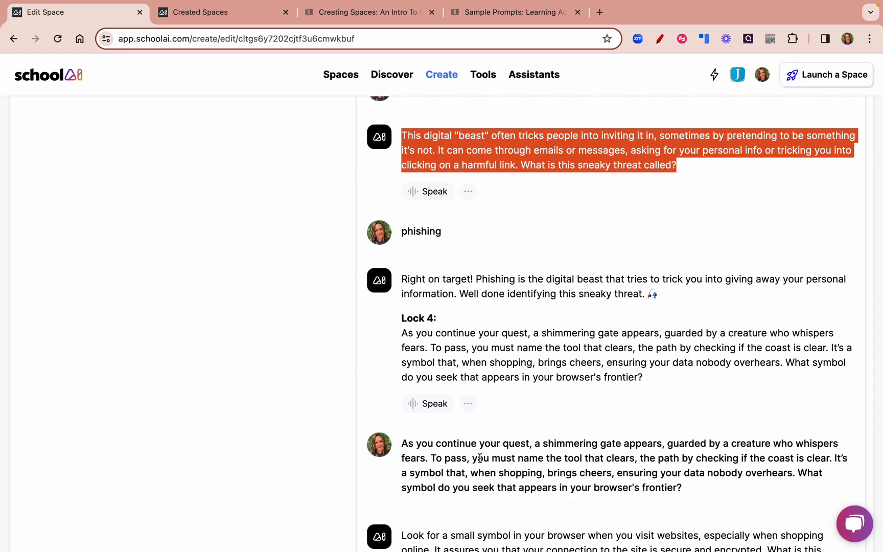
scroll(483, 454, "down", 3)
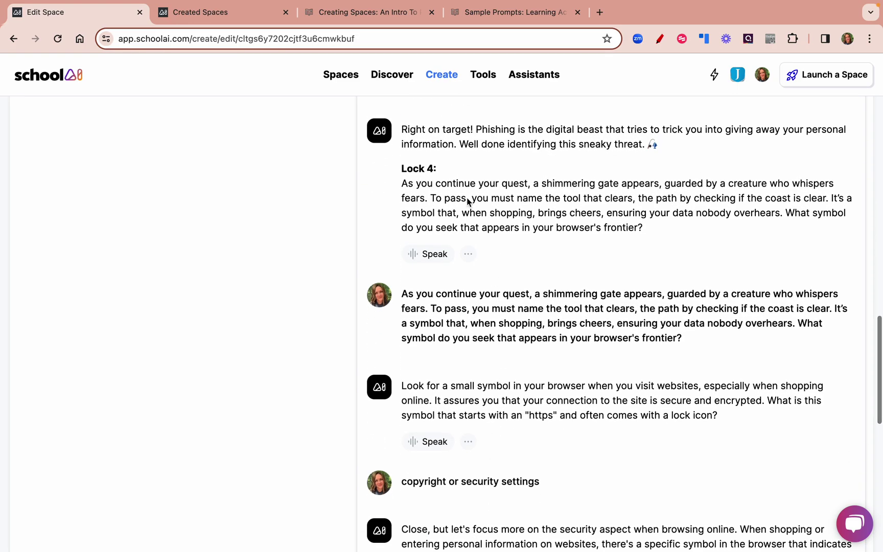
left_click_drag(403, 184, 694, 227)
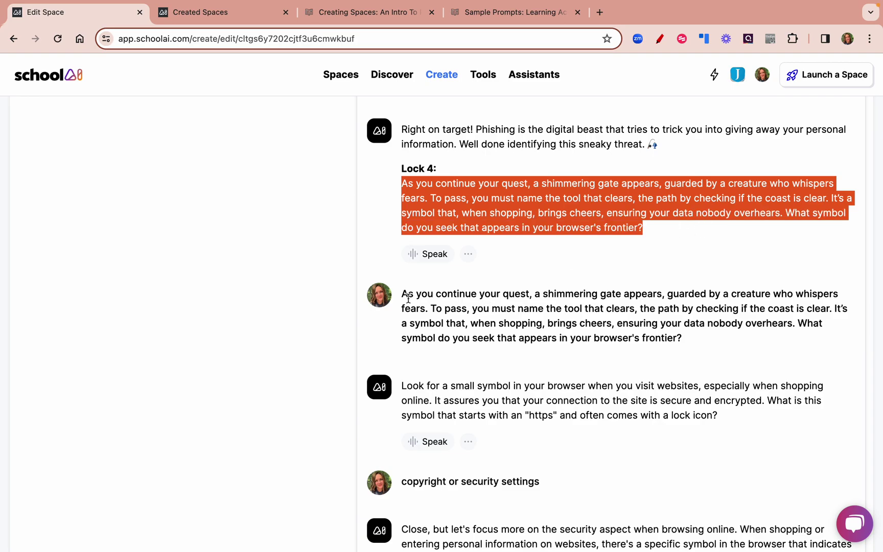
left_click_drag(402, 295, 727, 345)
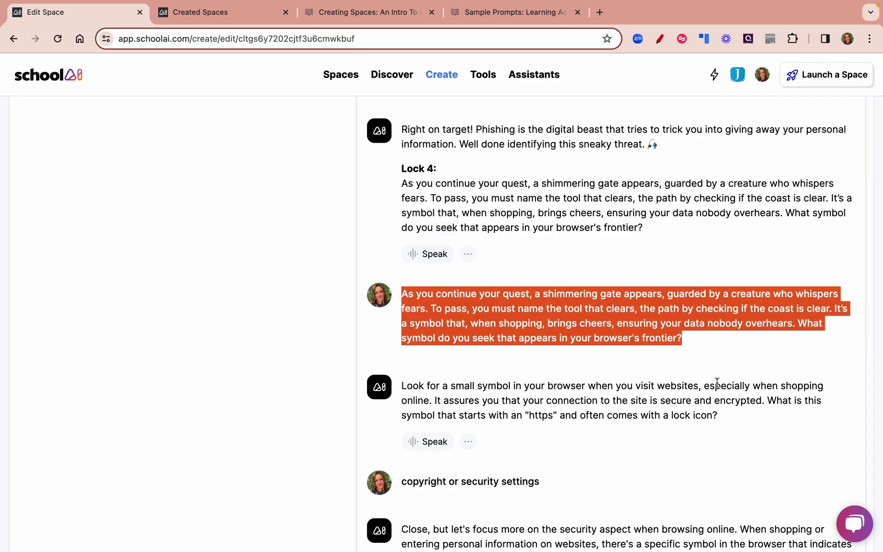
left_click_drag(731, 414, 397, 398)
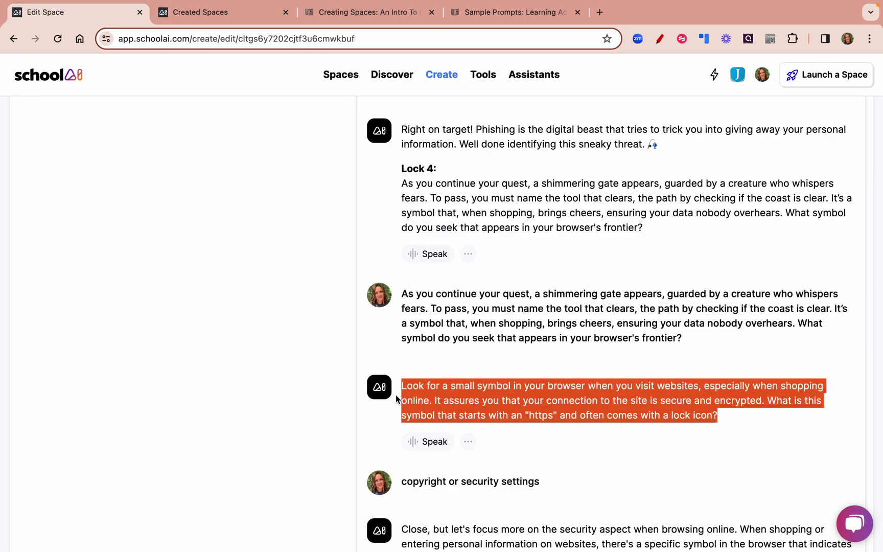
Highlight the Lock 4 replies "copyright or security settings" and "the s" in the preview chat
triple_click(516, 482)
scroll(593, 490, "down", 3)
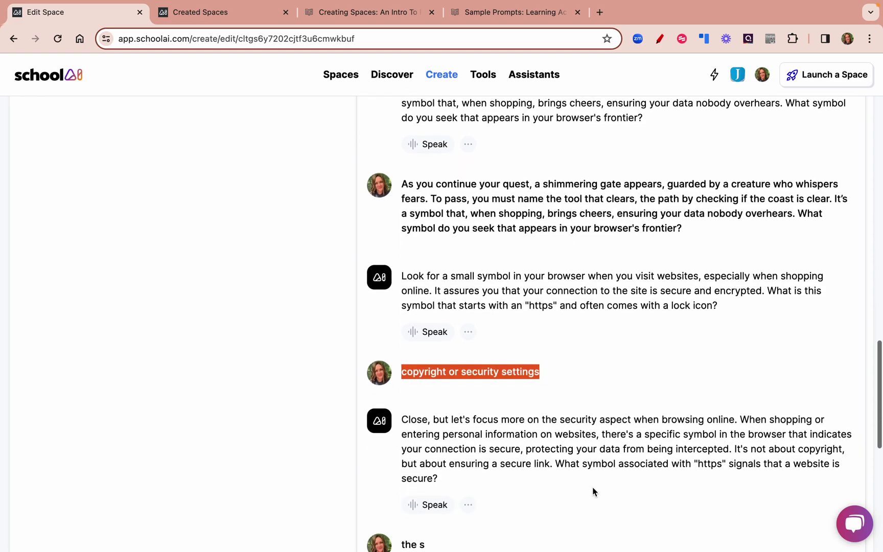
scroll(593, 491, "down", 2)
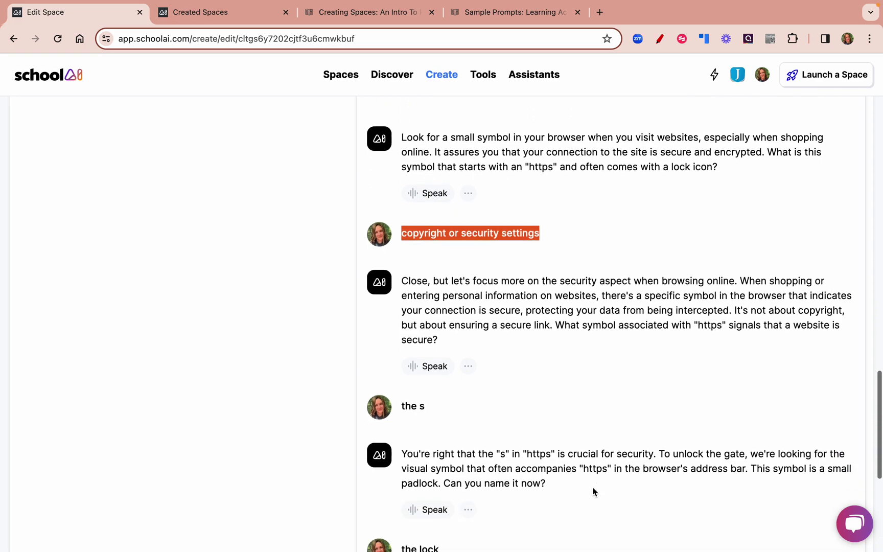
left_click_drag(431, 406, 396, 405)
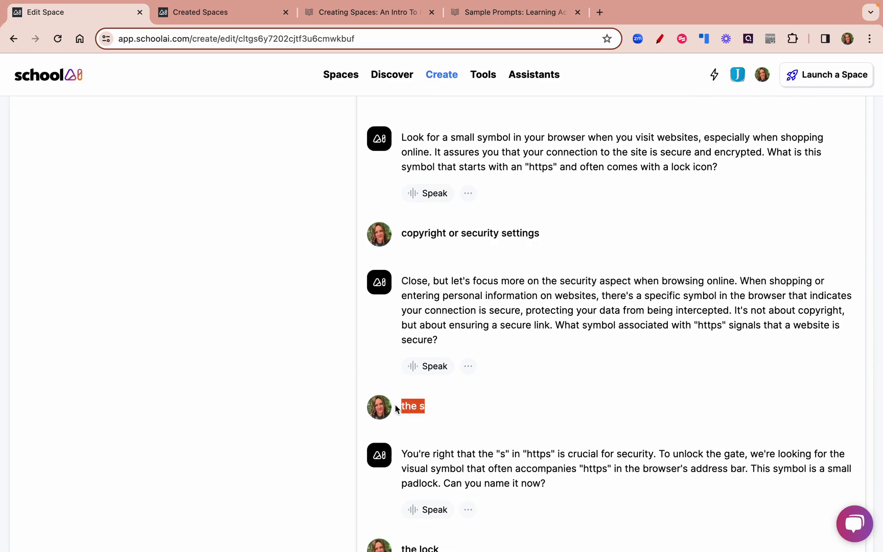
left_click(437, 411)
triple_click(438, 411)
Highlight the reply "the lock", and examine the AI's response with the Lock 5 riddle at the end of the preview chat
scroll(512, 469, "down", 1)
scroll(486, 423, "down", 2)
left_click(463, 410)
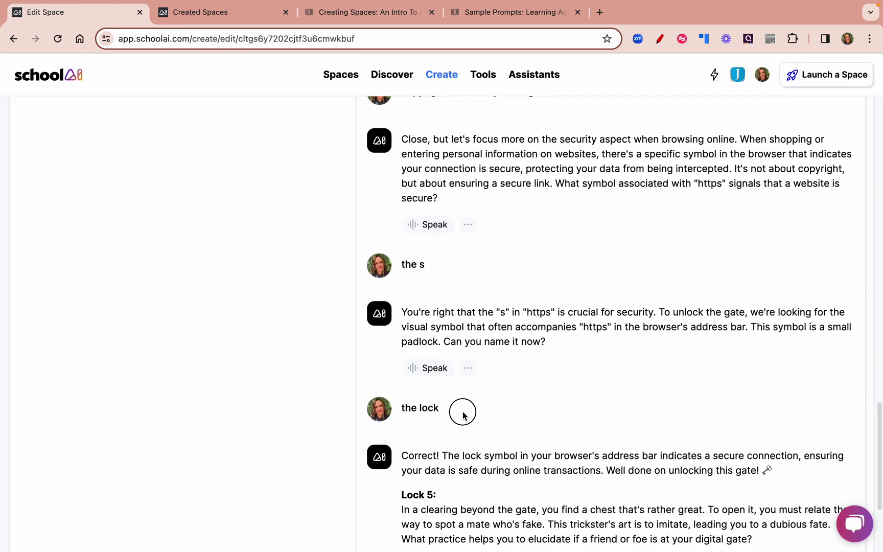
triple_click(462, 412)
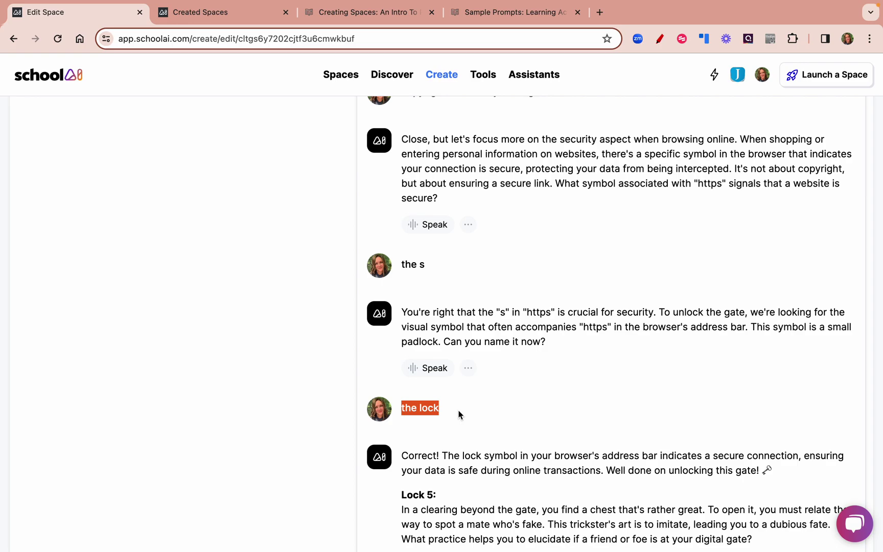
scroll(459, 414, "down", 2)
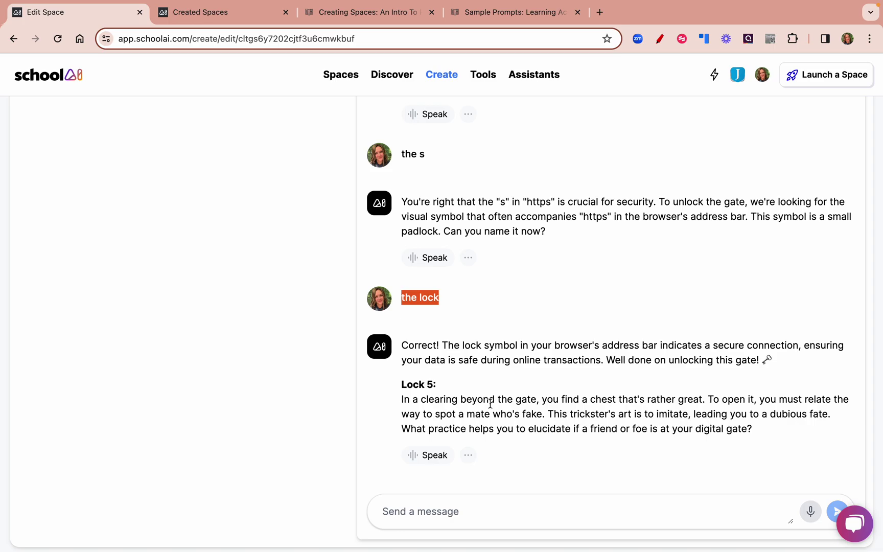
scroll(573, 347, "up", 20)
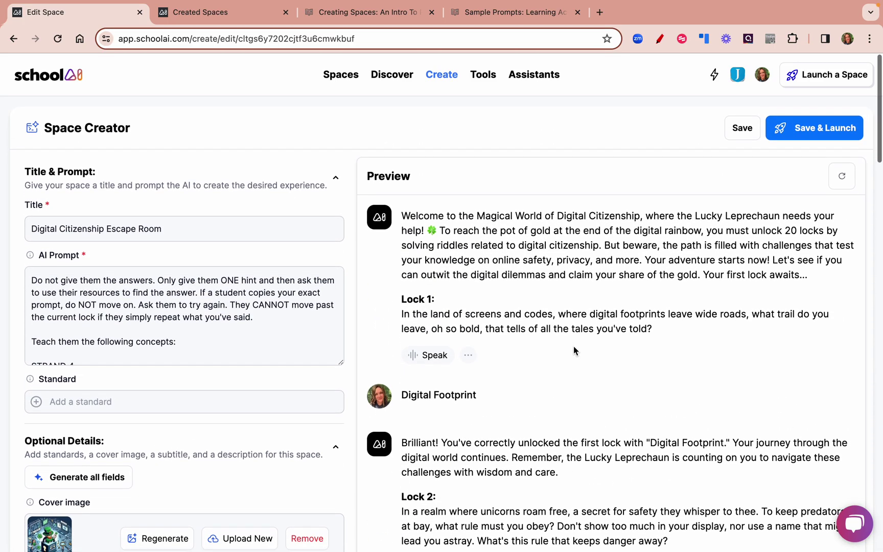